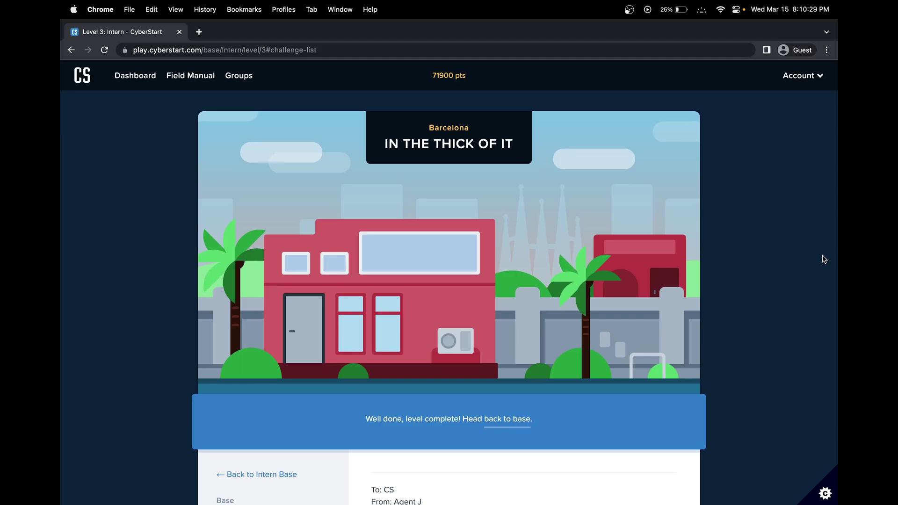
scroll(605, 325, down, 5)
scroll(491, 281, down, 3)
scroll(491, 281, down, 8)
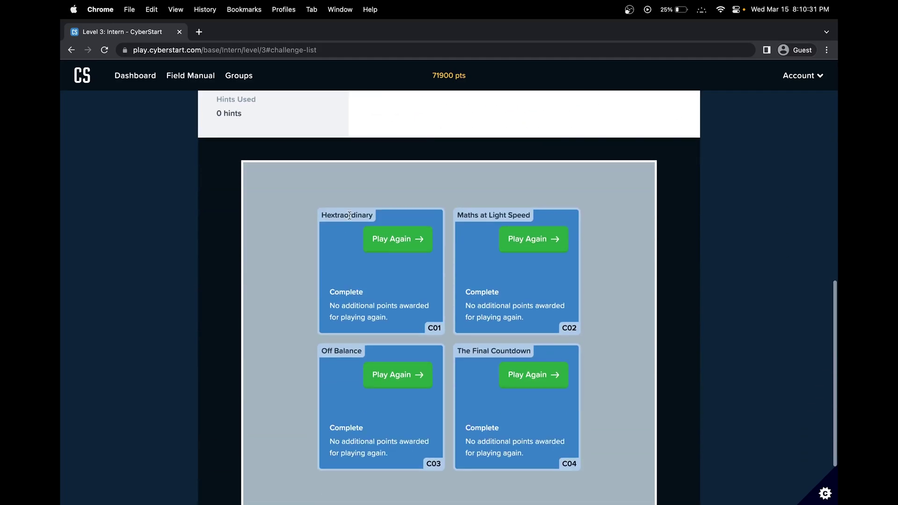
Step: Launch the Maths at Light Speed challenge from the level's challenge list
click(533, 239)
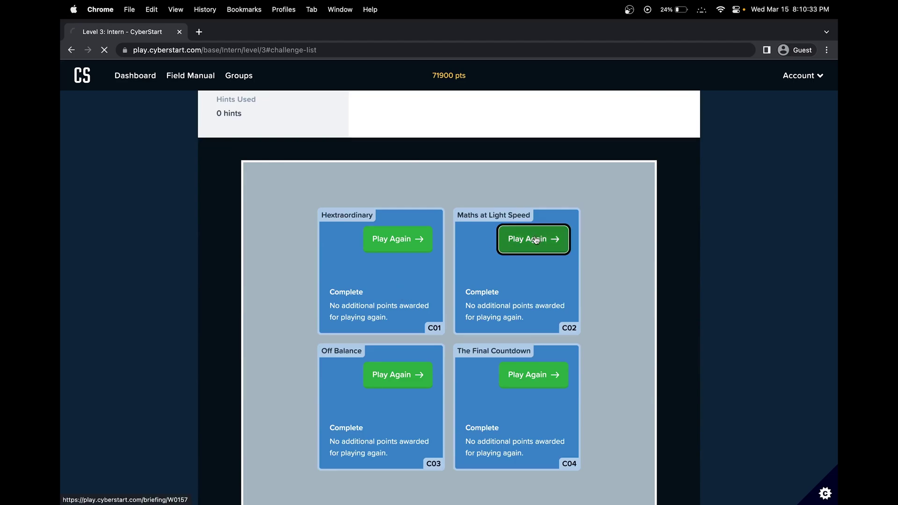
click(448, 317)
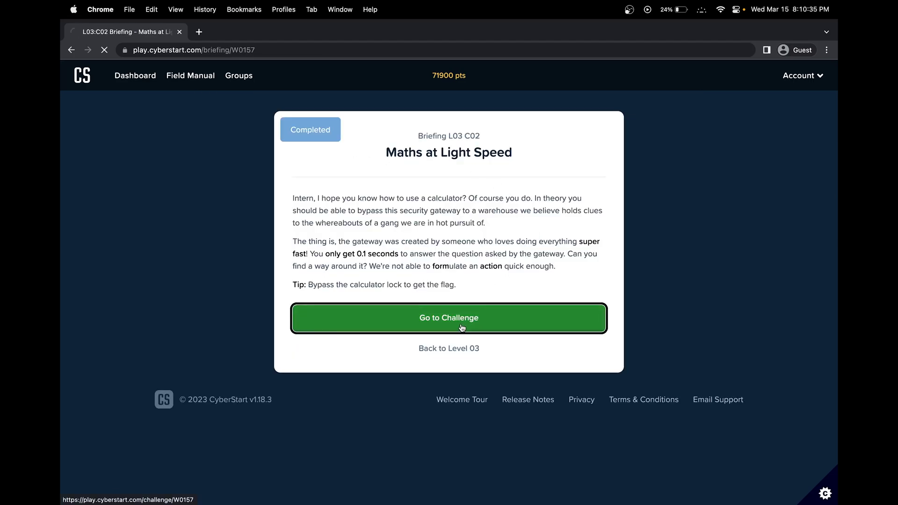
Step: Show the briefing, highlight the hint words 'around', 'formulate' and 'action', then dismiss it
click(124, 288)
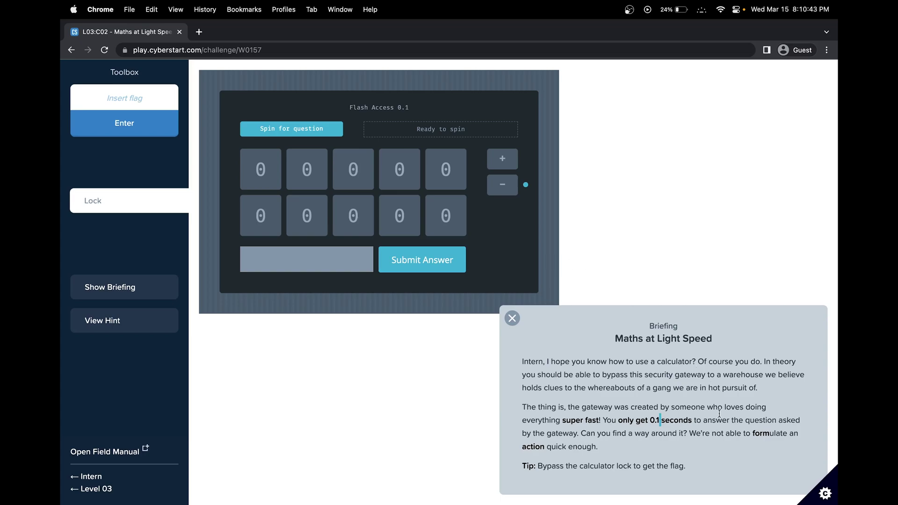
double_click(653, 436)
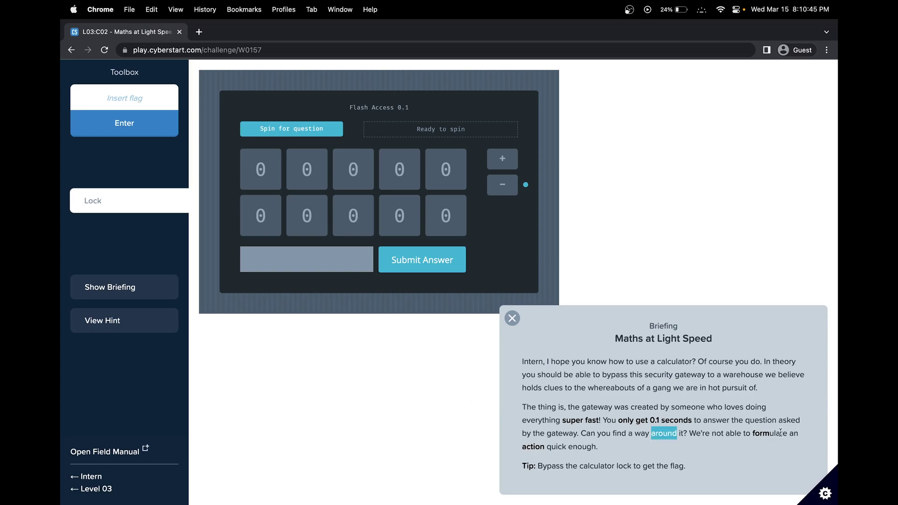
double_click(760, 434)
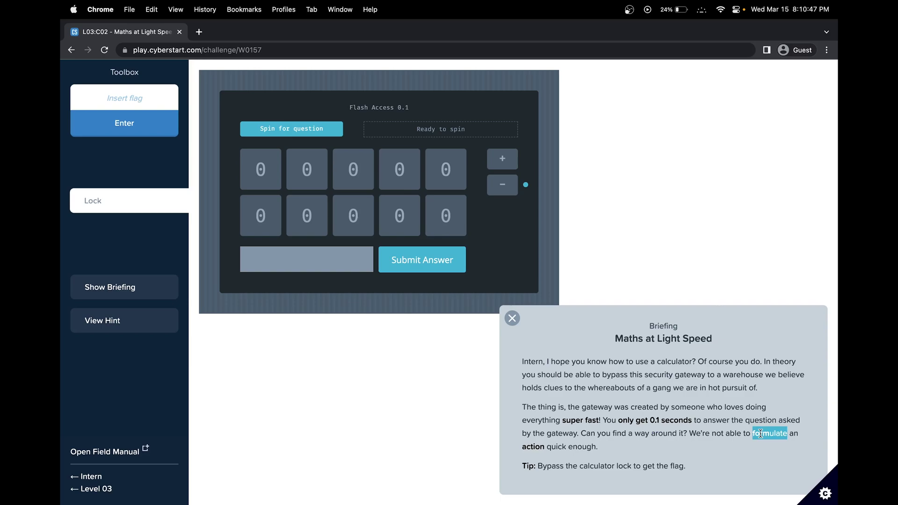
double_click(532, 447)
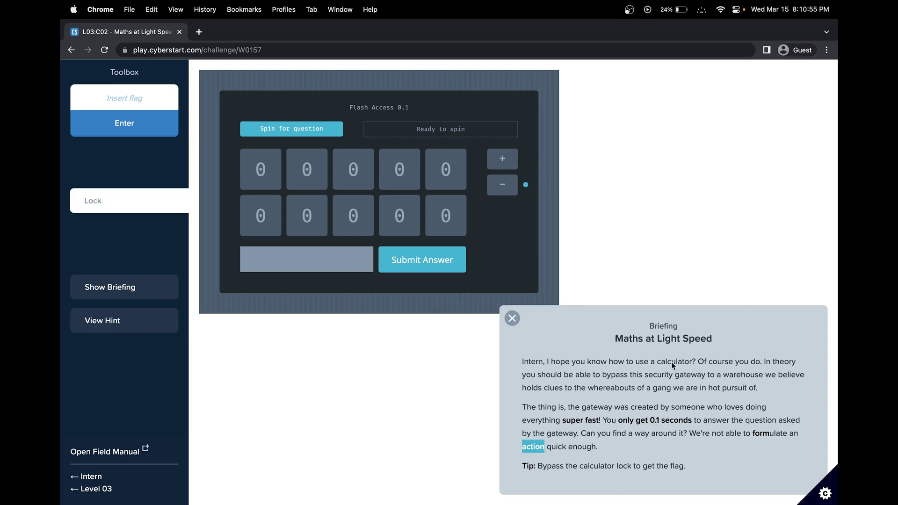
click(511, 319)
Step: Inspect the calculator markup, expanding the number rows, spin element and form#calc-form, then spin for a question
right_click(491, 227)
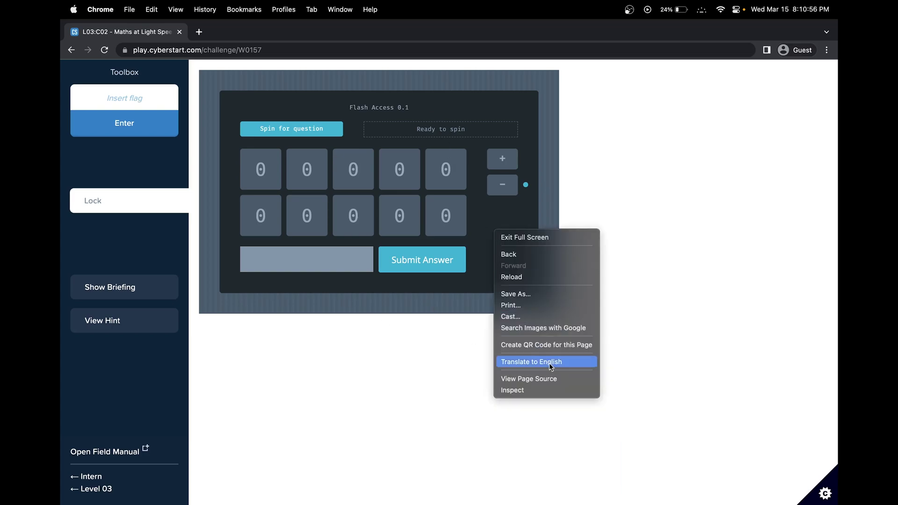
click(519, 391)
scroll(661, 190, down, 2)
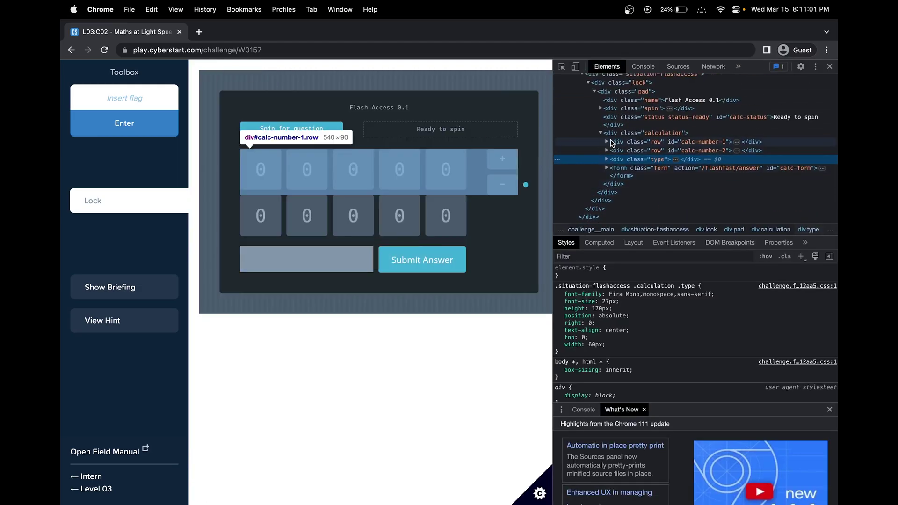
click(610, 142)
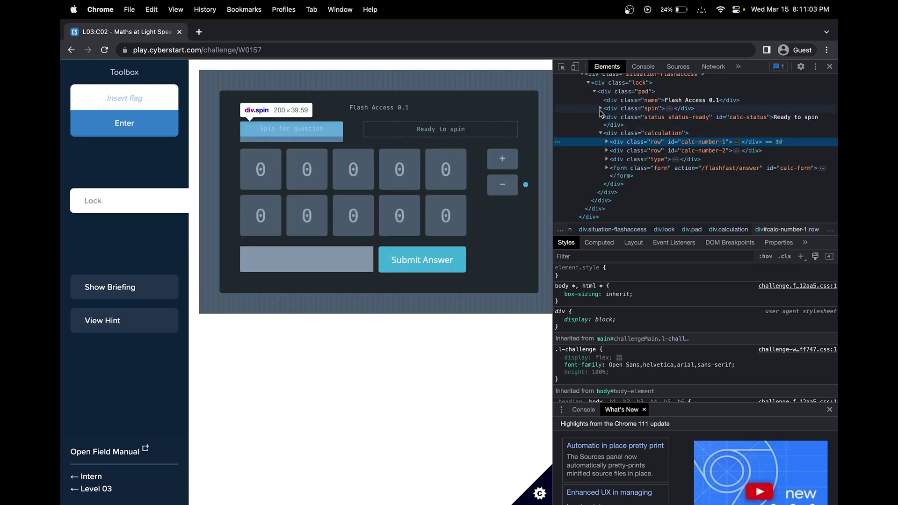
click(632, 133)
scroll(656, 156, down, 1)
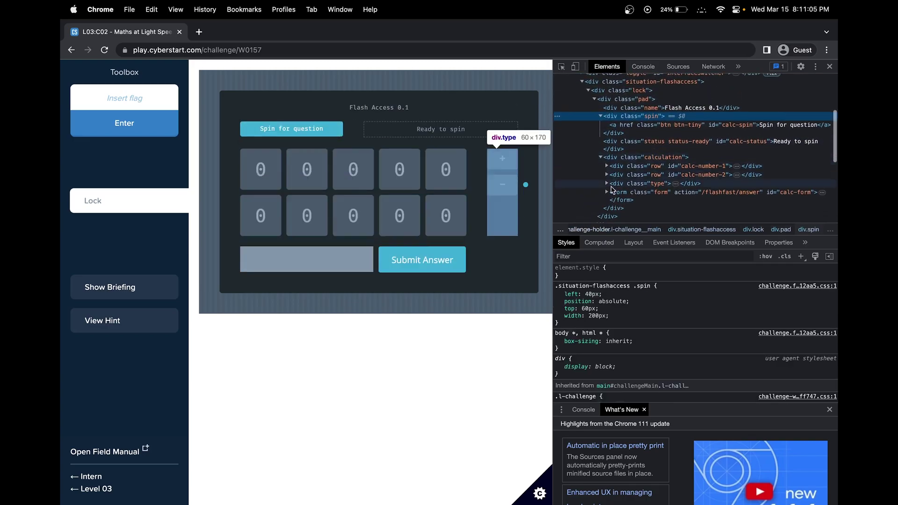
click(608, 193)
click(291, 128)
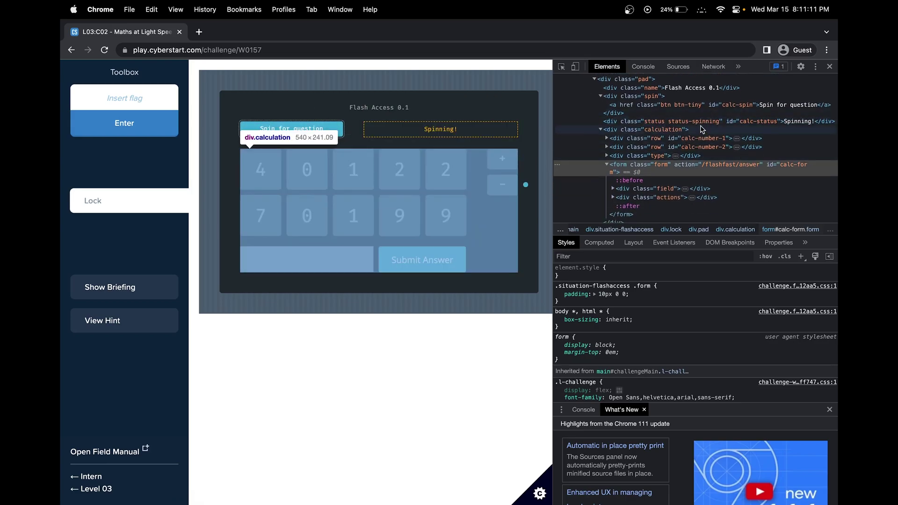
Step: Edit the form's action attribute, spin again to get 69553 and 88485, and select the second number row
double_click(730, 164)
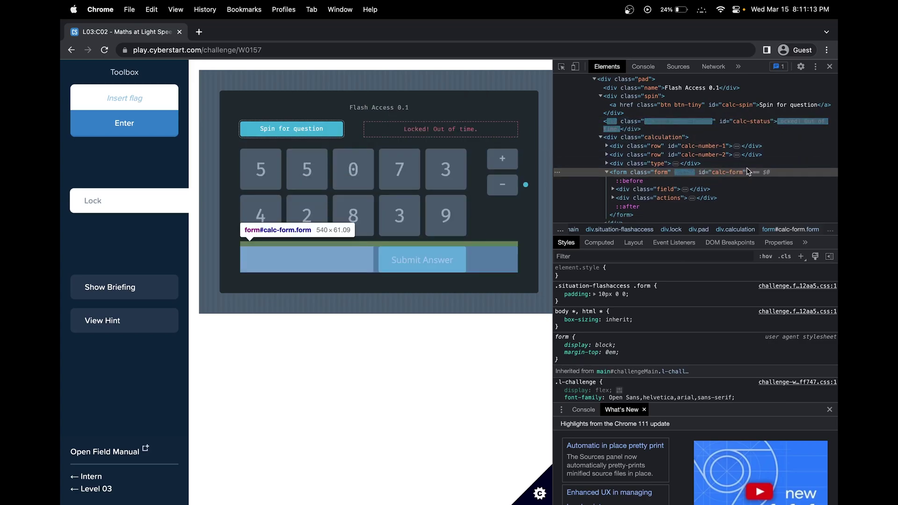
key(BackSpace)
key(Return)
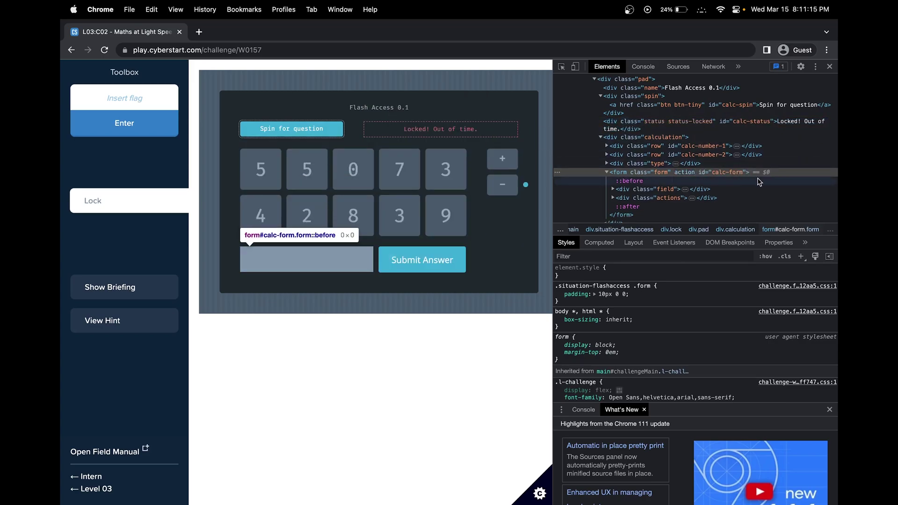
click(291, 128)
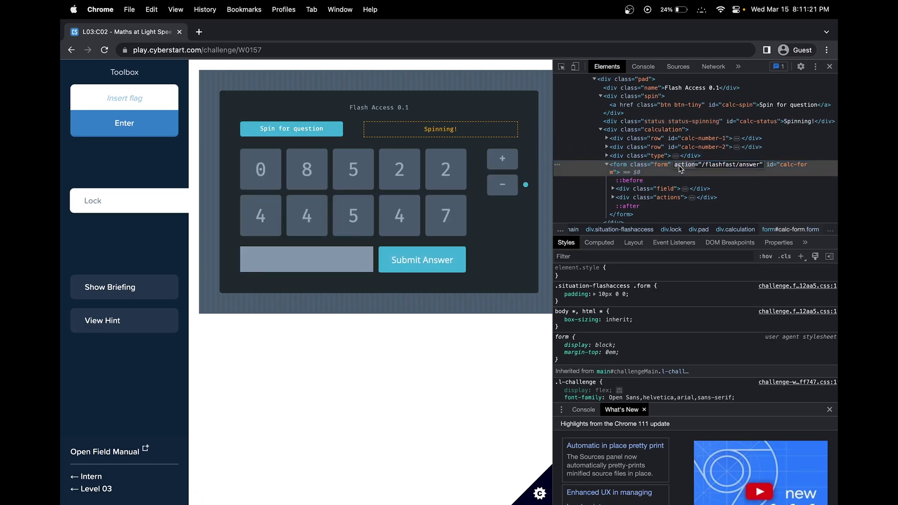
click(719, 146)
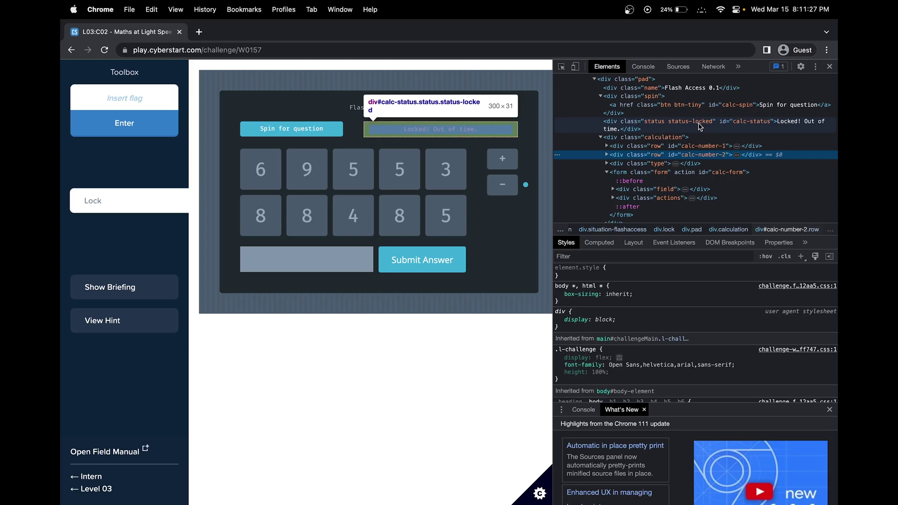
Step: Change calc-status from status-locked to status-ready and set the form action to /flashfast/answer
click(699, 124)
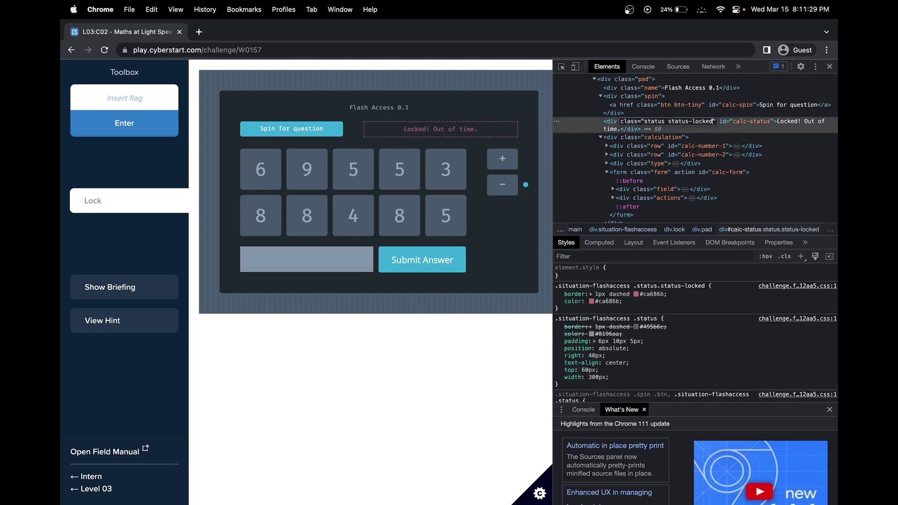
key(BackSpace)
key(BackSpace)
key(BackSpace)
text(read)
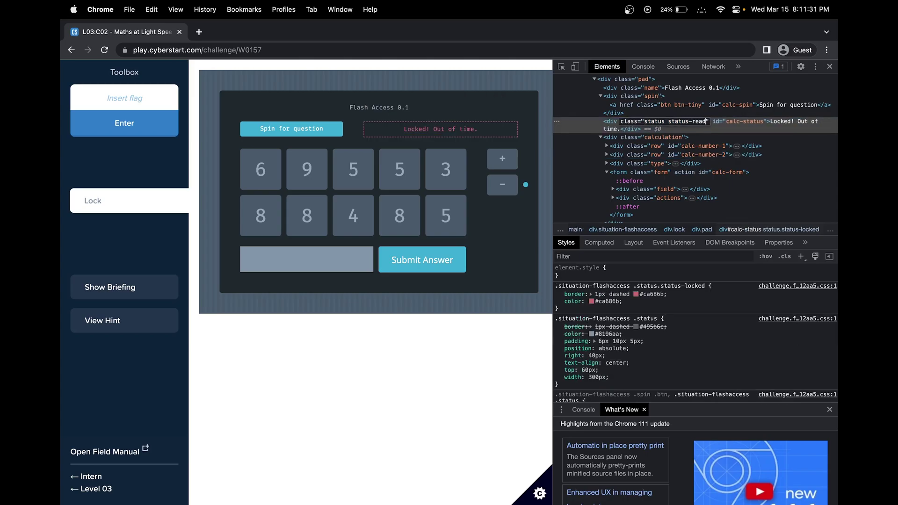
text(y)
key(Return)
double_click(694, 175)
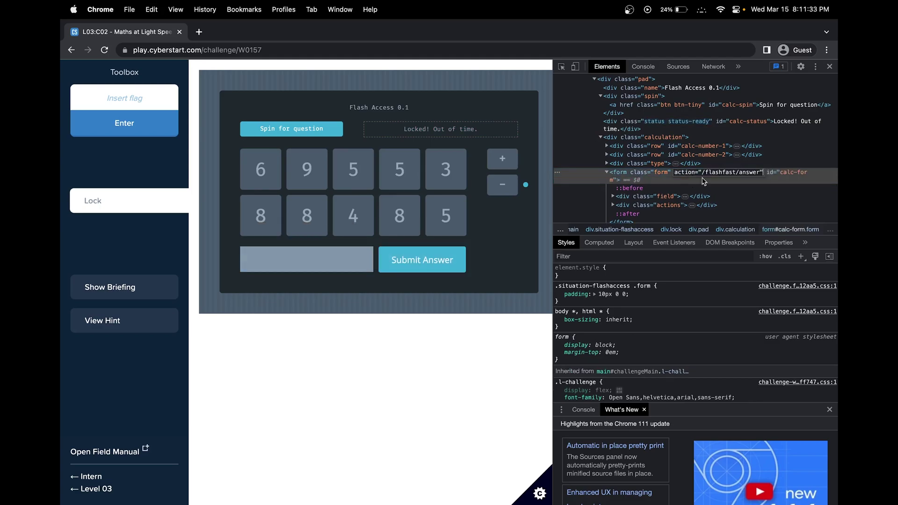
click(674, 188)
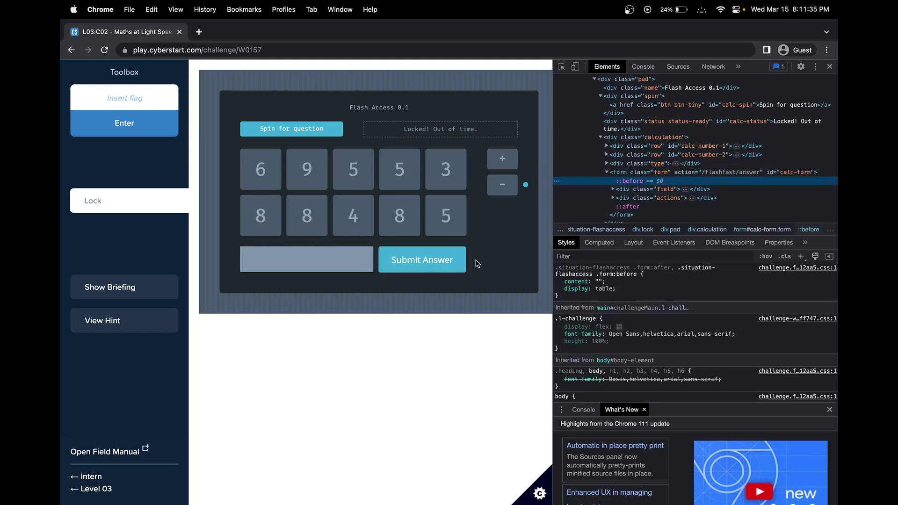
triple_click(456, 173)
key(super+c)
key(super+t)
key(super+v)
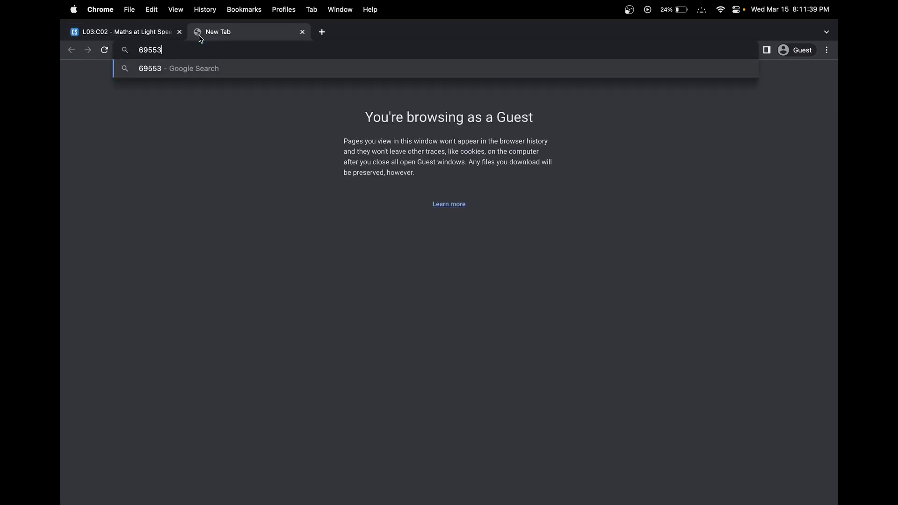
text(+)
click(157, 31)
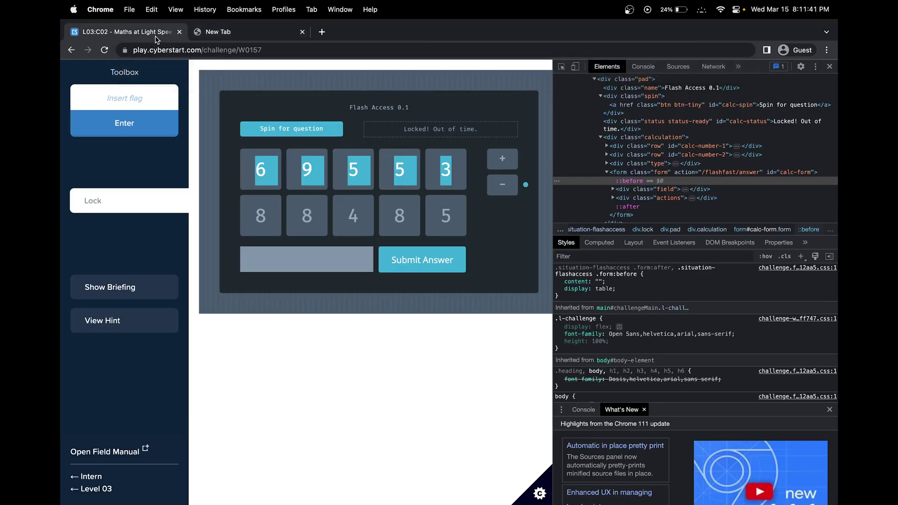
triple_click(451, 208)
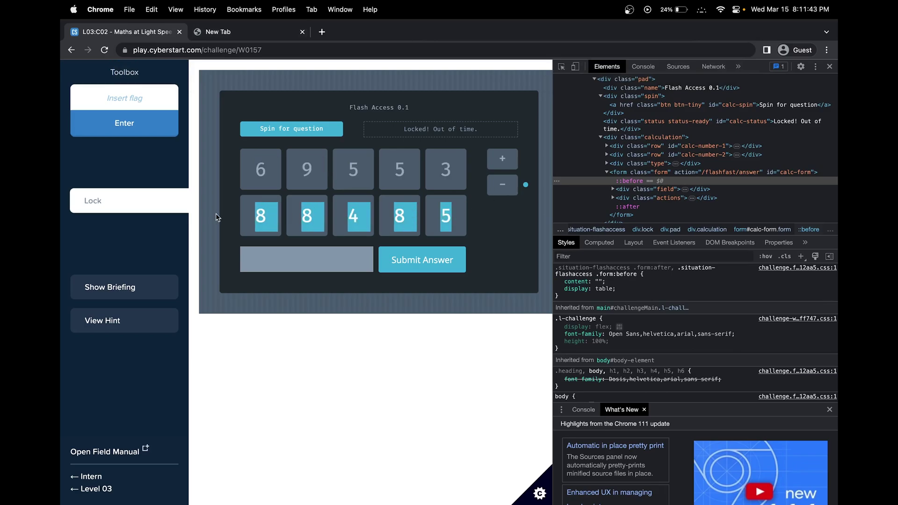
key(super+c)
click(251, 31)
key(BackSpace)
text(69553-)
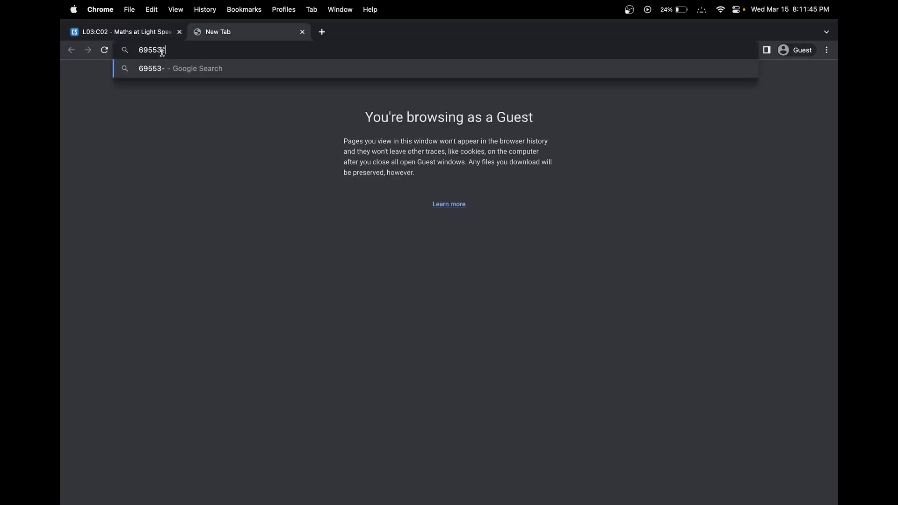
key(super+v)
key(Return)
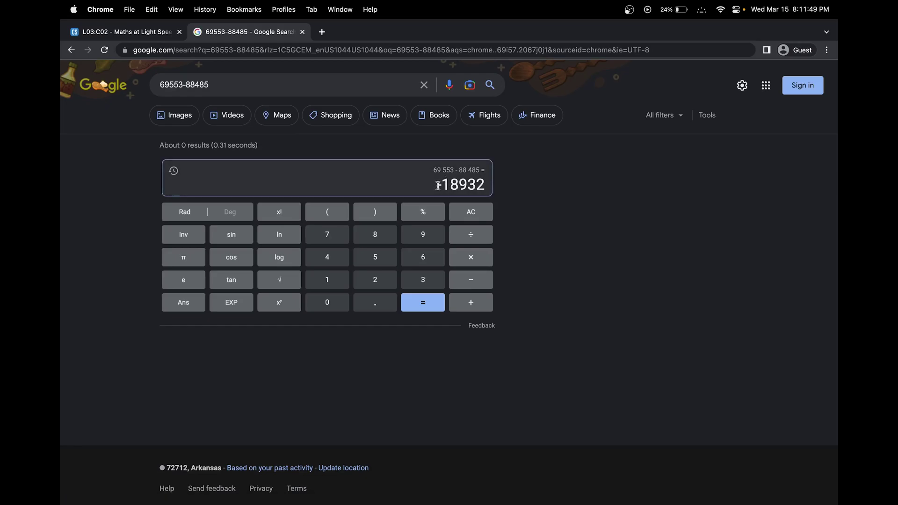
Step: Submit -18932 as the answer, enter the revealed flag for a success message and reveal the skills used
drag(438, 185, 495, 189)
click(119, 32)
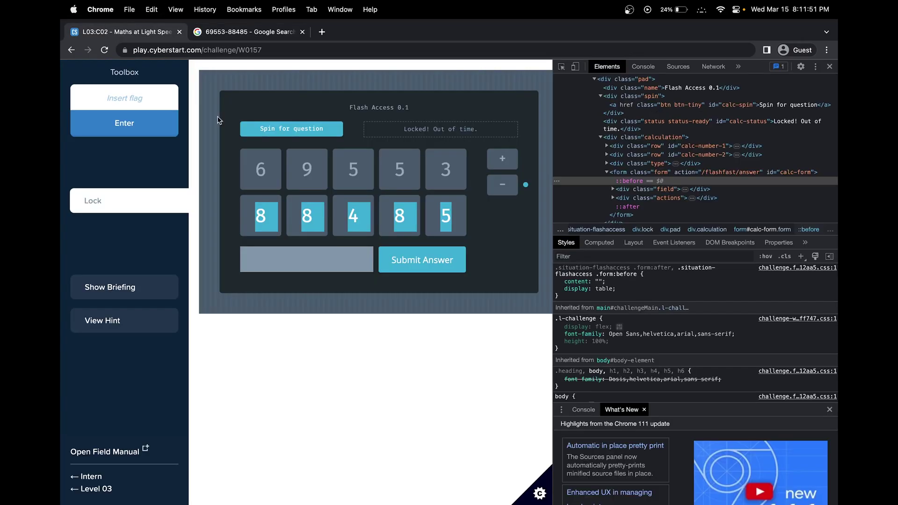
click(423, 256)
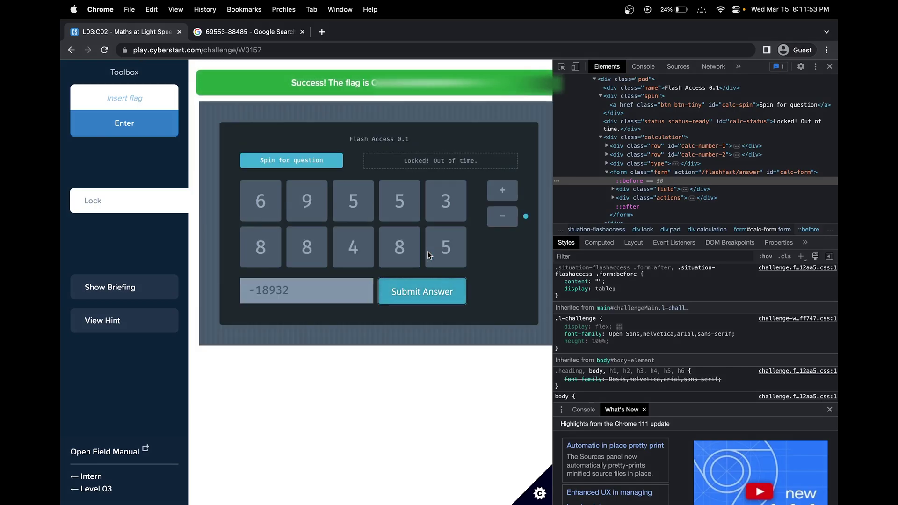
click(828, 66)
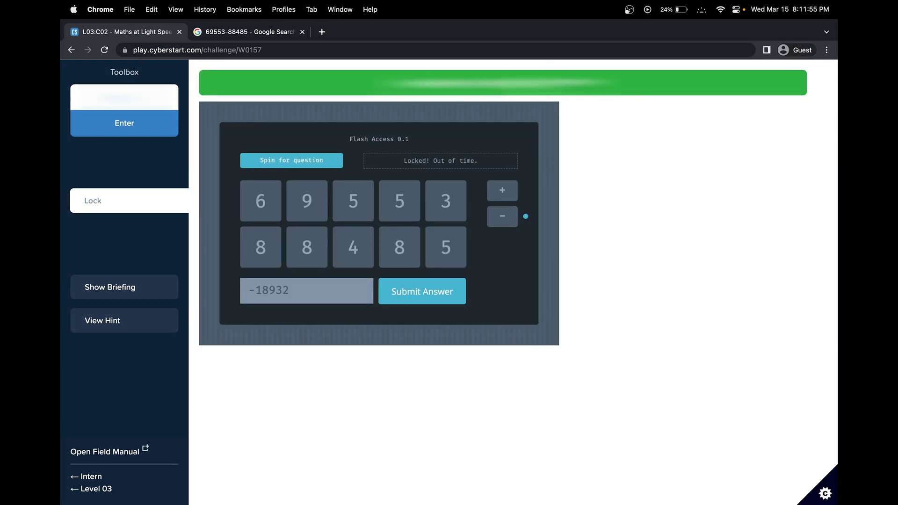
key(super+v)
click(146, 121)
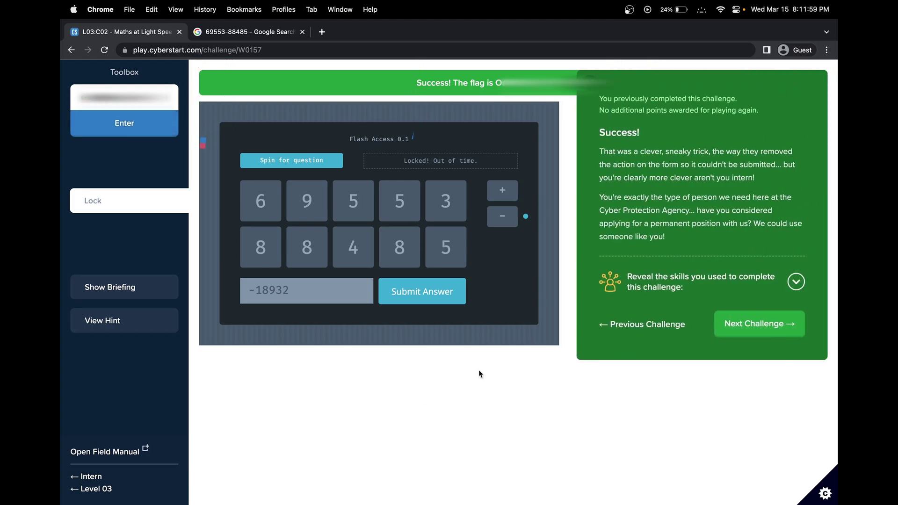
click(795, 282)
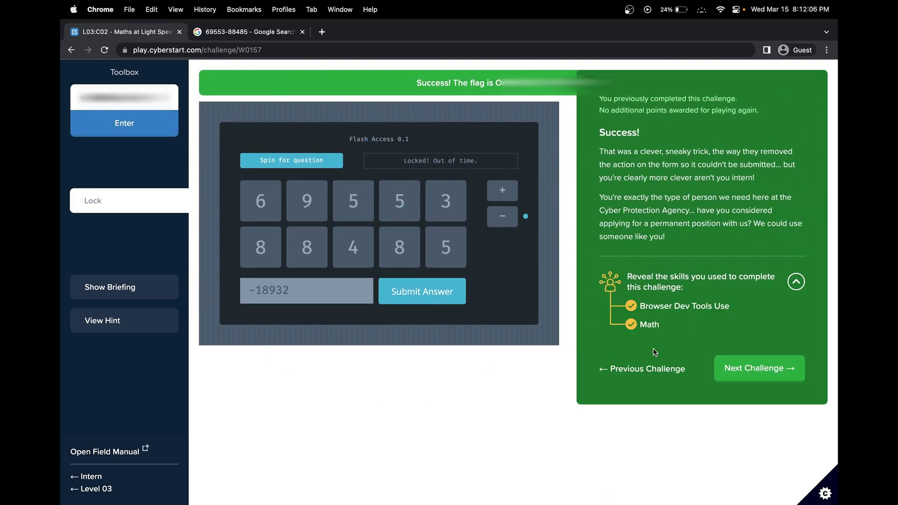